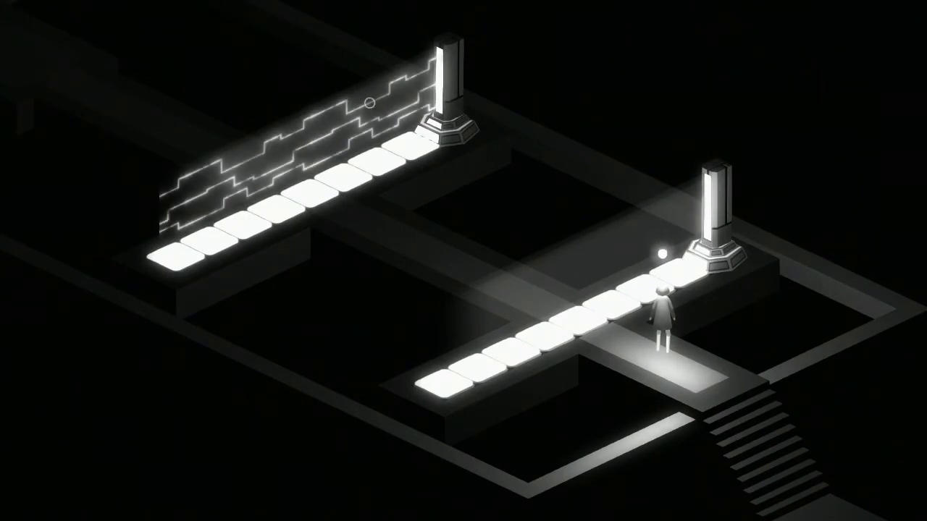
{"action": "left_click", "coordinate": [685, 211]}
{"action": "left_click", "coordinate": [715, 217]}
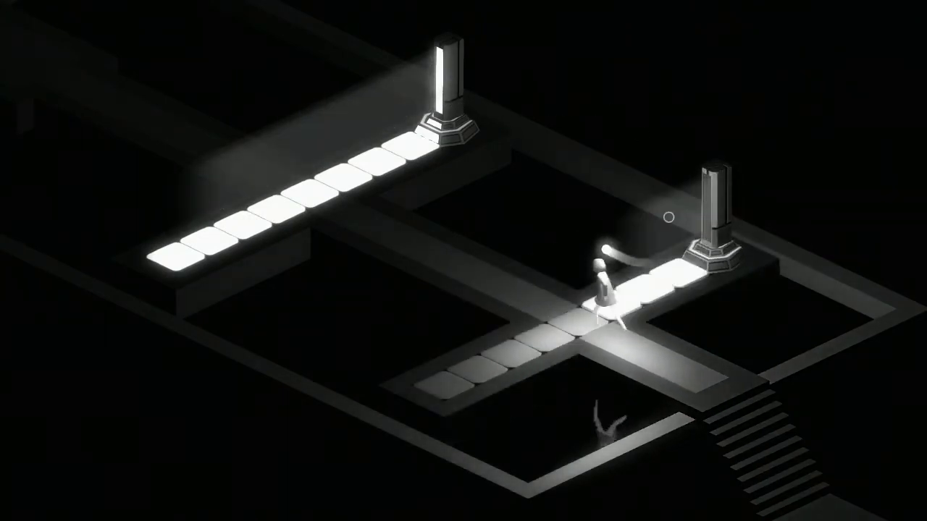